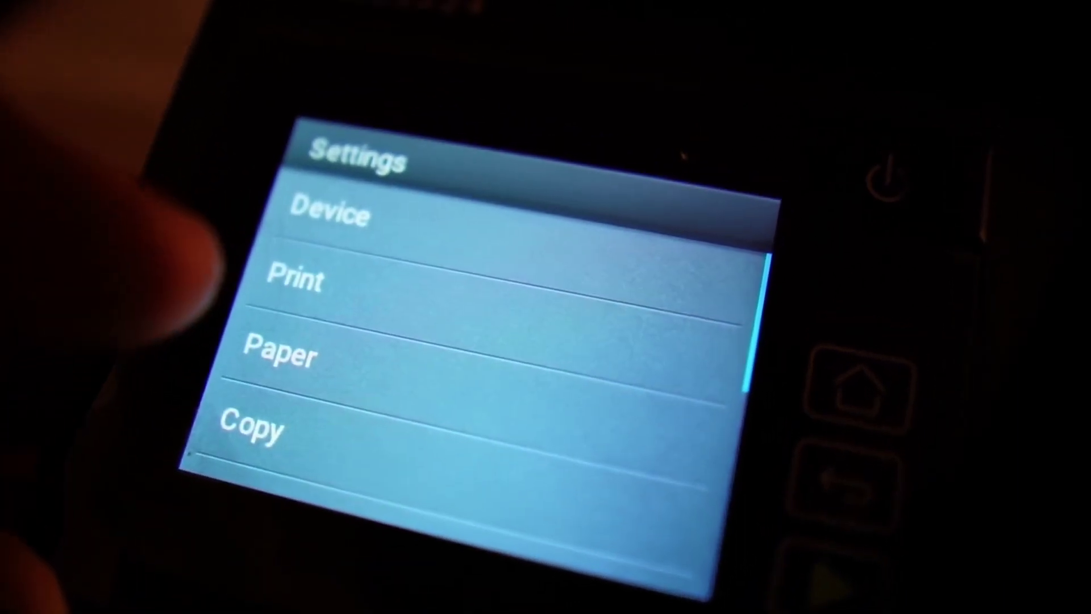
# - Search the Start menu for "print" to open Printers & scanners settings
pyautogui.click(341, 333)
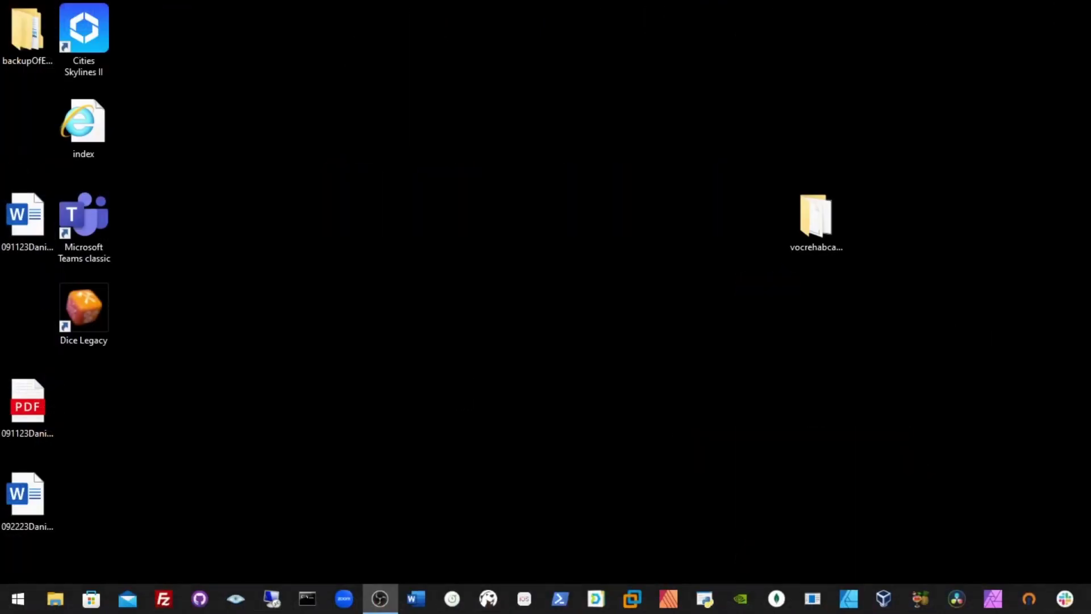
pyautogui.click(10, 604)
pyautogui.write('print')
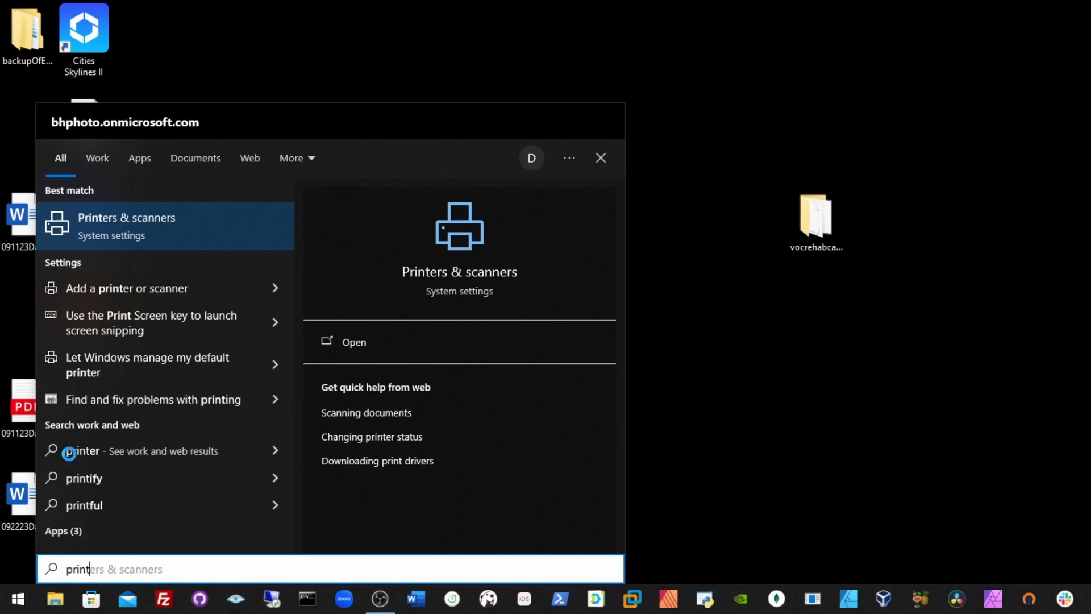
pyautogui.press('Return')
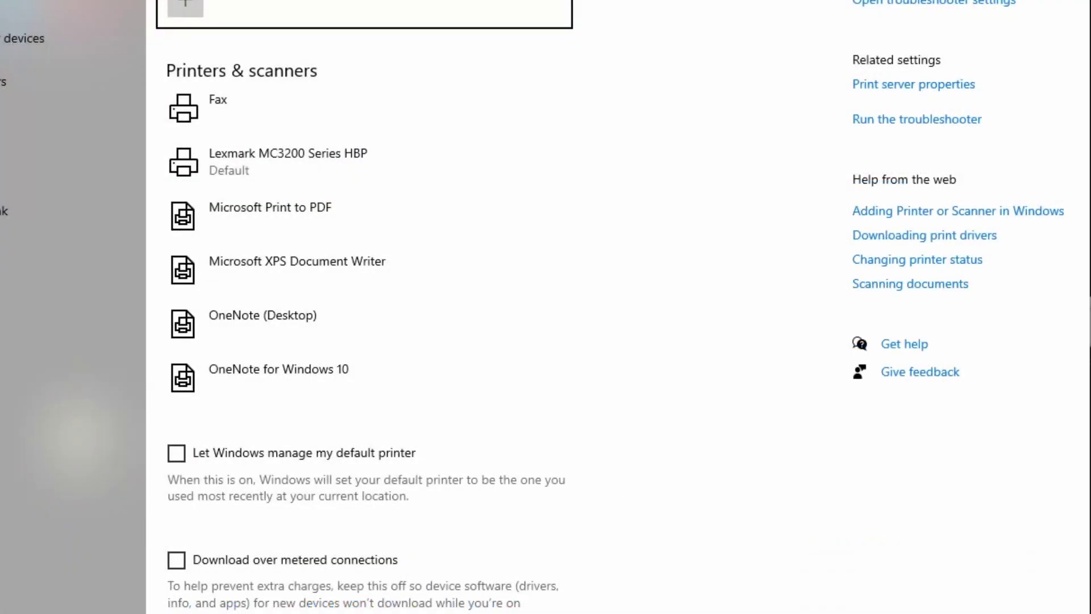
# - Open the Lexmark MC3200 Series HBP device page and its printing preferences
pyautogui.click(259, 165)
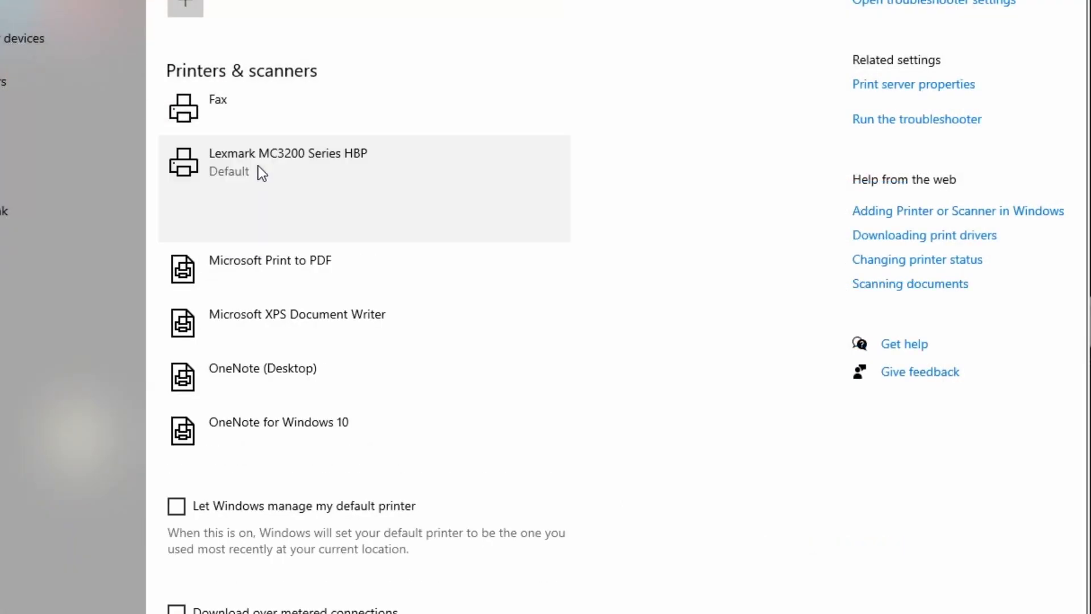
pyautogui.click(402, 220)
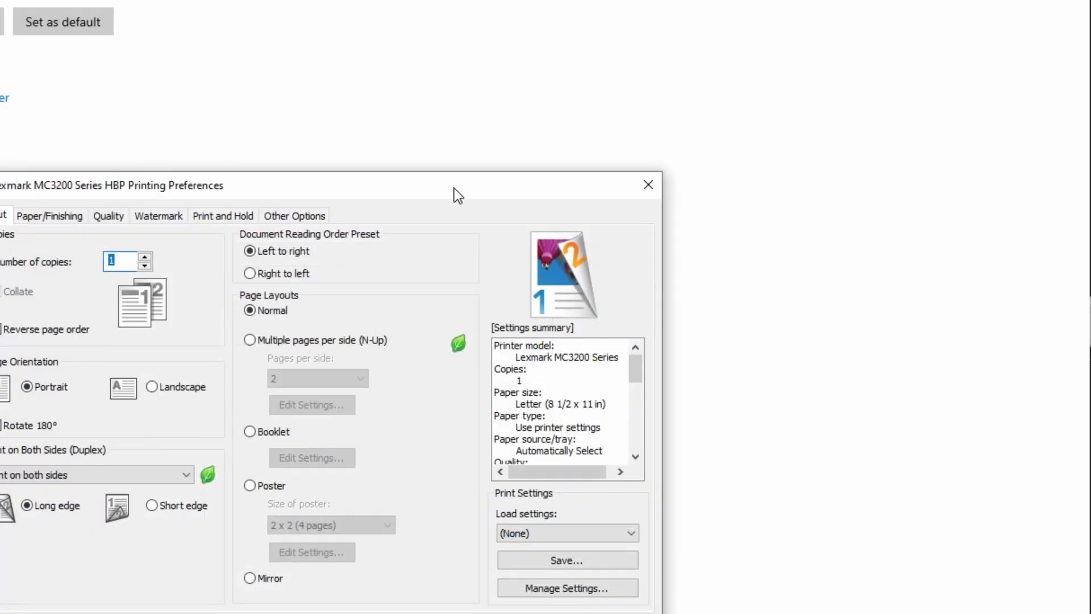
# - Centre the dialog and set Quality tab Halftone to Detail, then apply and confirm
pyautogui.moveTo(455, 189)
pyautogui.mouseDown()
pyautogui.moveTo(644, 58)
pyautogui.moveTo(684, 63)
pyautogui.mouseUp()
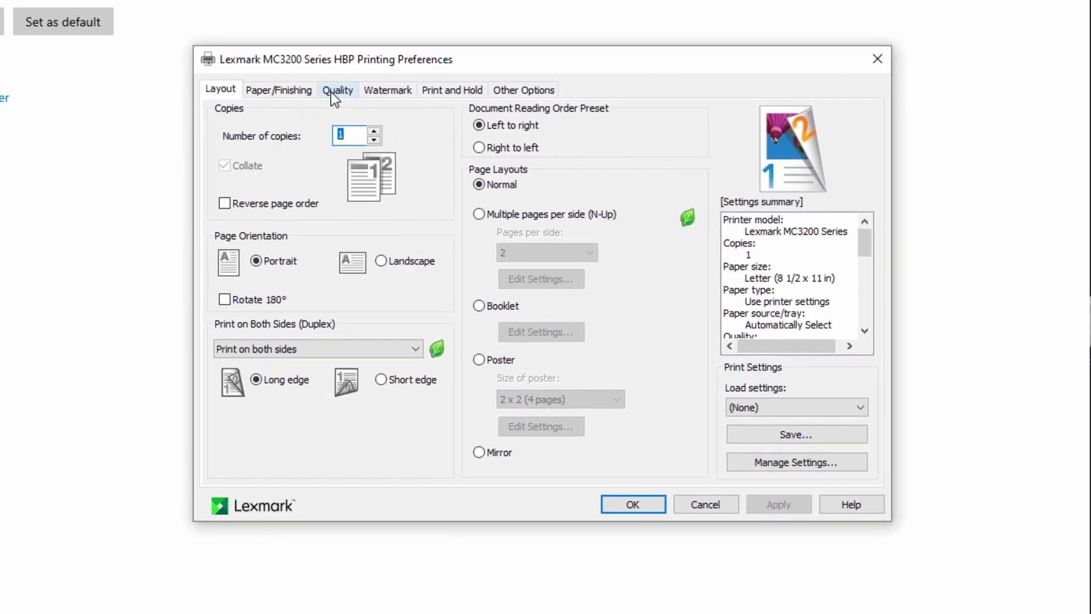
pyautogui.click(338, 90)
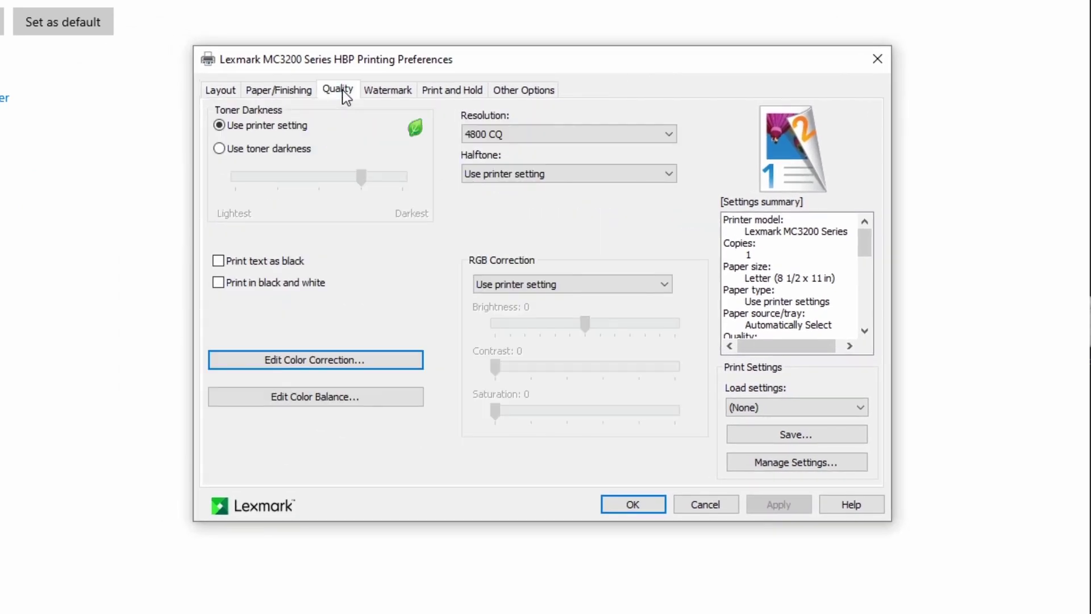
pyautogui.click(488, 172)
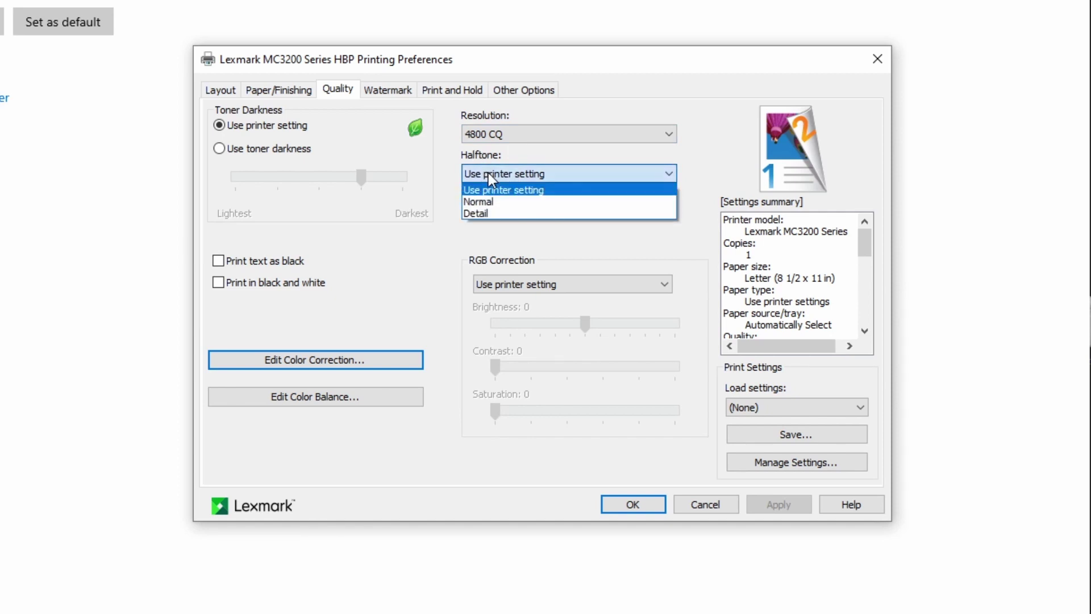
pyautogui.click(503, 214)
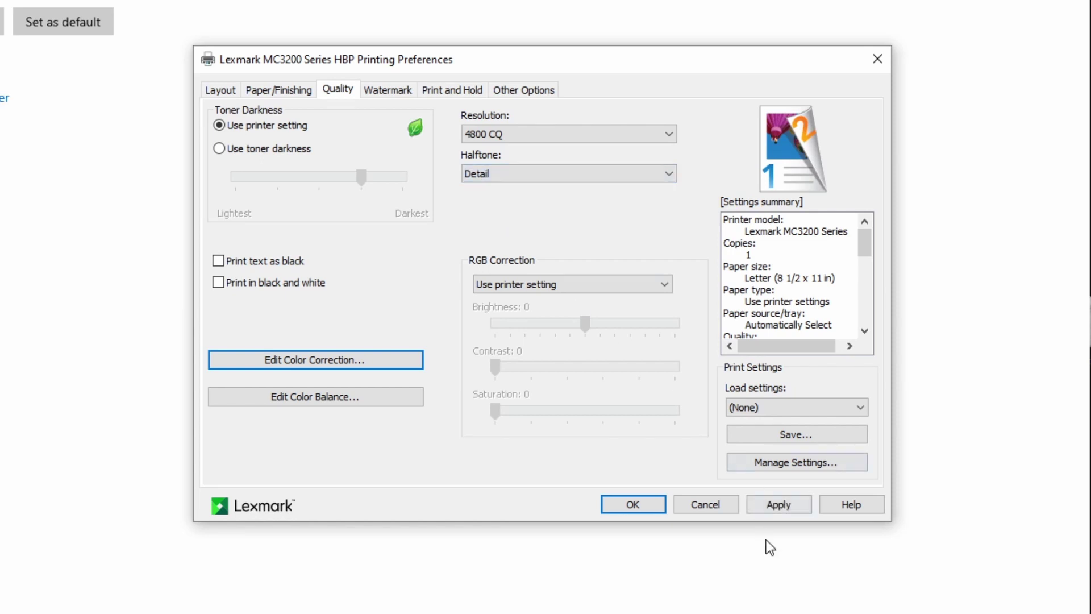
pyautogui.click(764, 505)
pyautogui.click(638, 507)
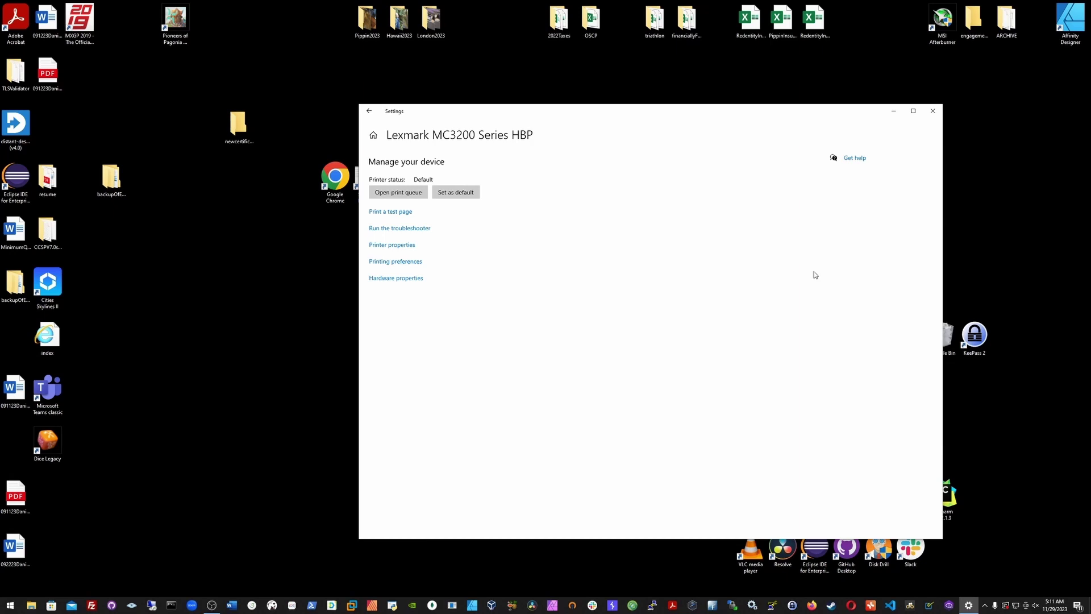
# - Close the MC3200 Settings window to return to the desktop
pyautogui.click(932, 112)
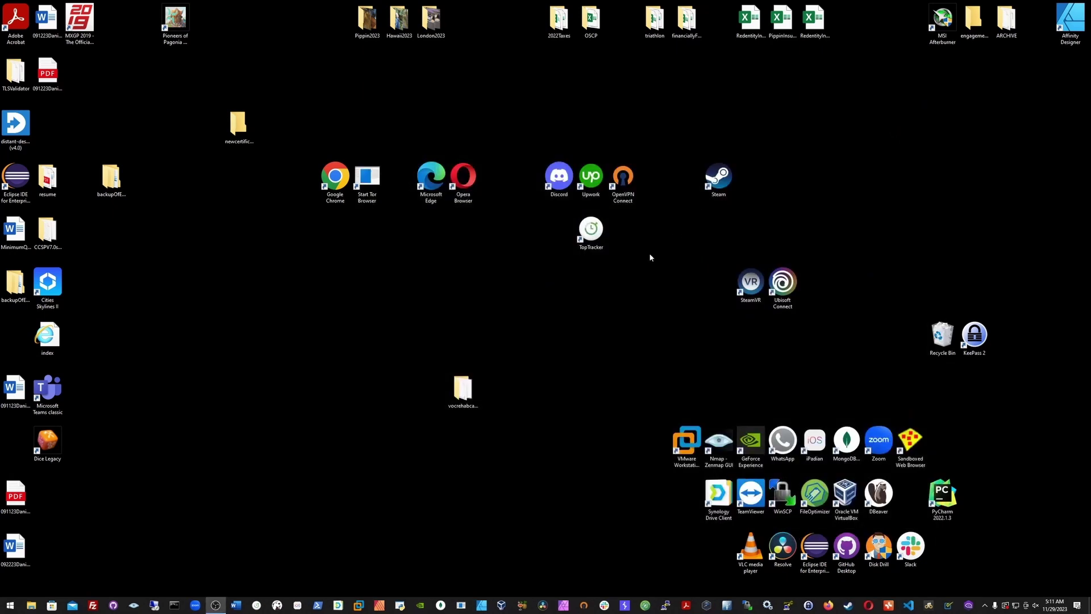